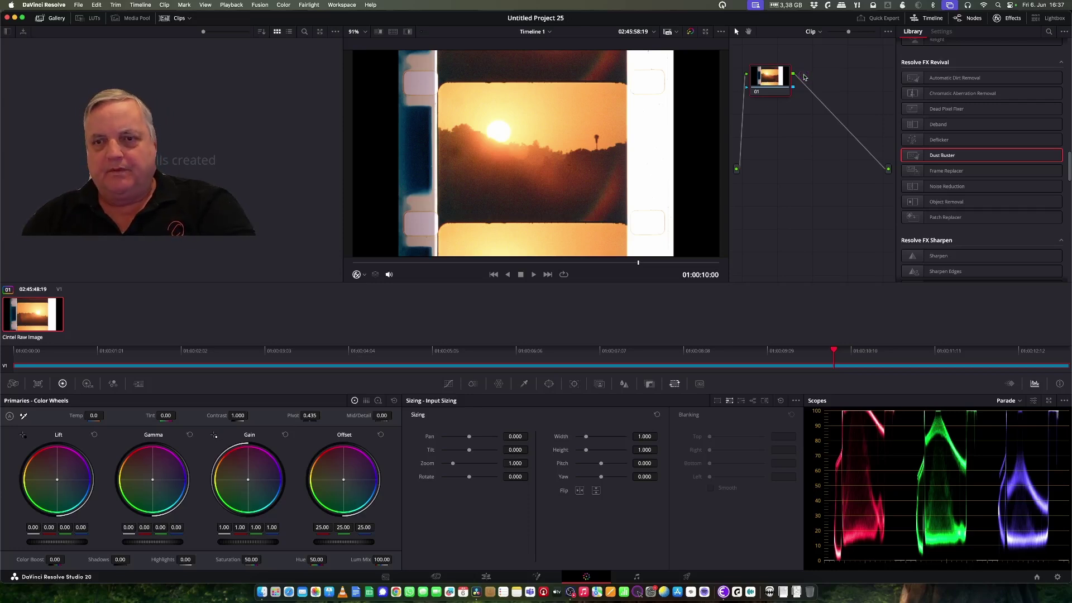
# Step: Play the sunset clip to review it, then stop and step back a few frames
pyautogui.press('space')
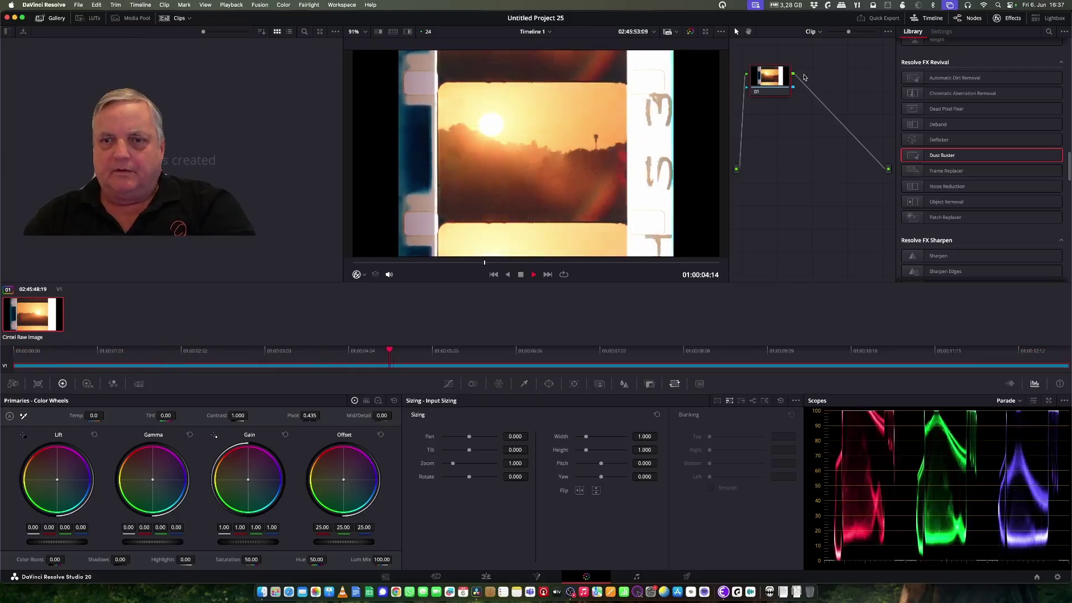
pyautogui.click(804, 76)
pyautogui.press('Left')
pyautogui.press('Left')
pyautogui.press('Left')
pyautogui.press('Left')
pyautogui.press('Left')
pyautogui.press('Left')
pyautogui.press('Left')
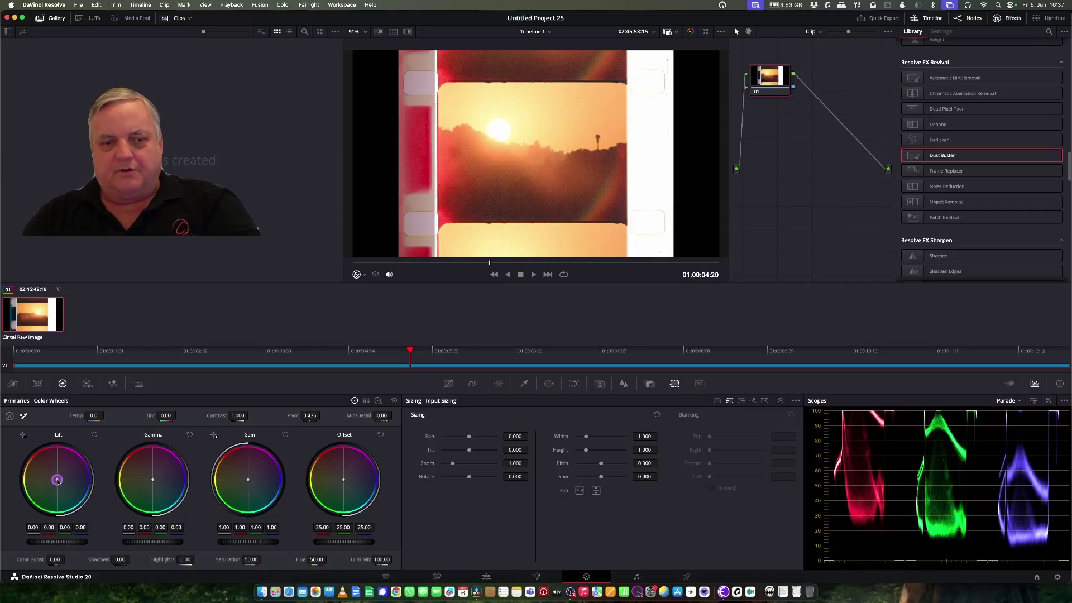
# Step: Nudge the shadow balance, darken Gamma to -0.26 and pull Gain down to 0.91
pyautogui.moveTo(56, 480); pyautogui.dragTo(44, 540)
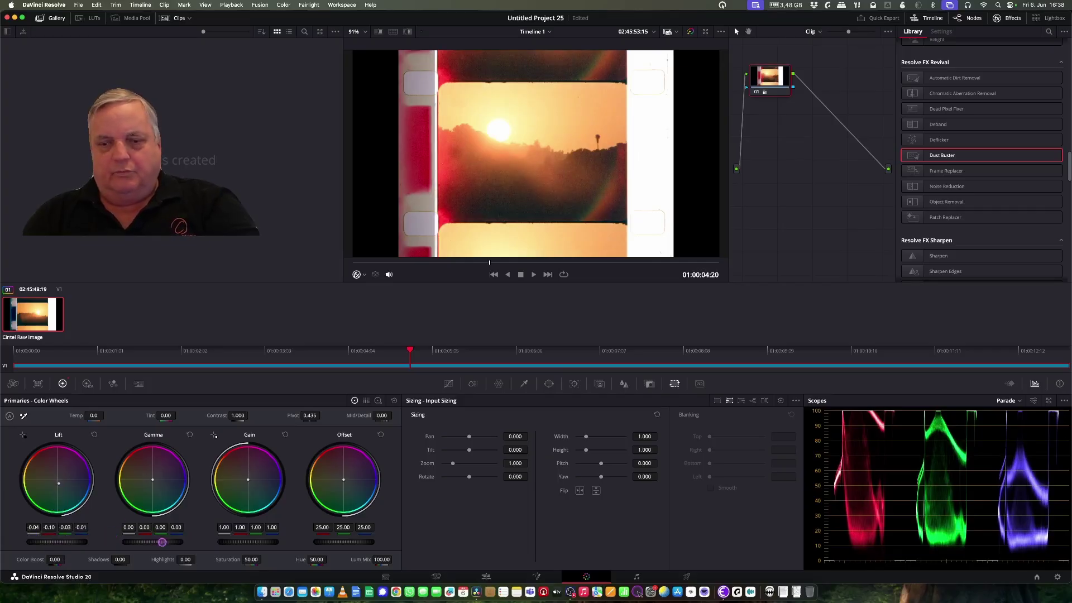
pyautogui.moveTo(162, 541); pyautogui.dragTo(146, 541)
pyautogui.moveTo(329, 286); pyautogui.dragTo(349, 287)
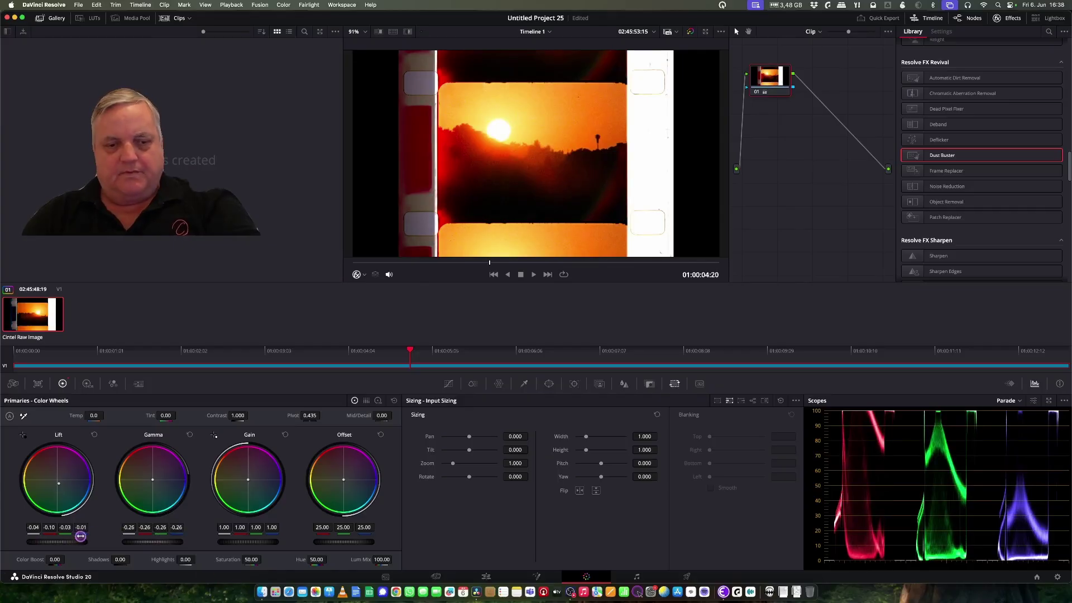
pyautogui.moveTo(60, 544); pyautogui.dragTo(106, 542)
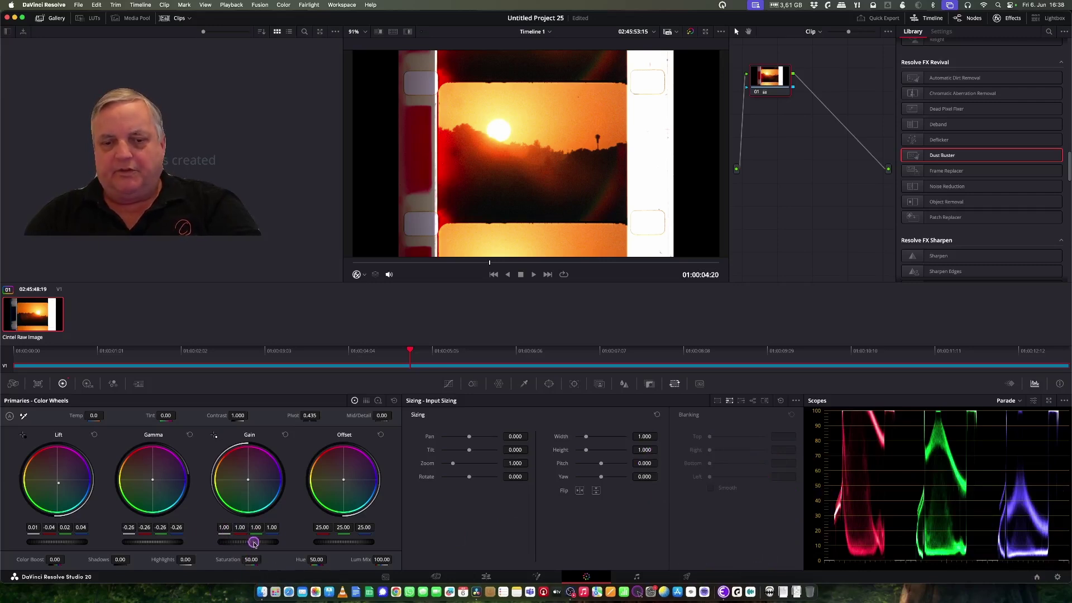
pyautogui.moveTo(257, 544); pyautogui.dragTo(220, 545)
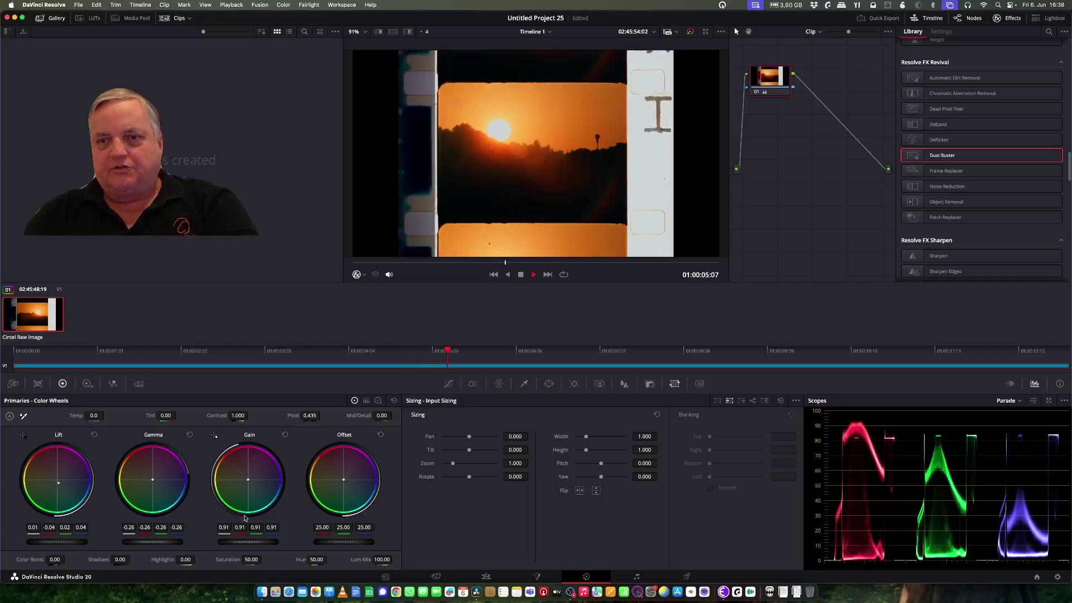
# Step: Set Input Sizing to Zoom 1.500, Pan 28.000 and Tilt 0.500 to crop the sprocket borders
pyautogui.press('space')
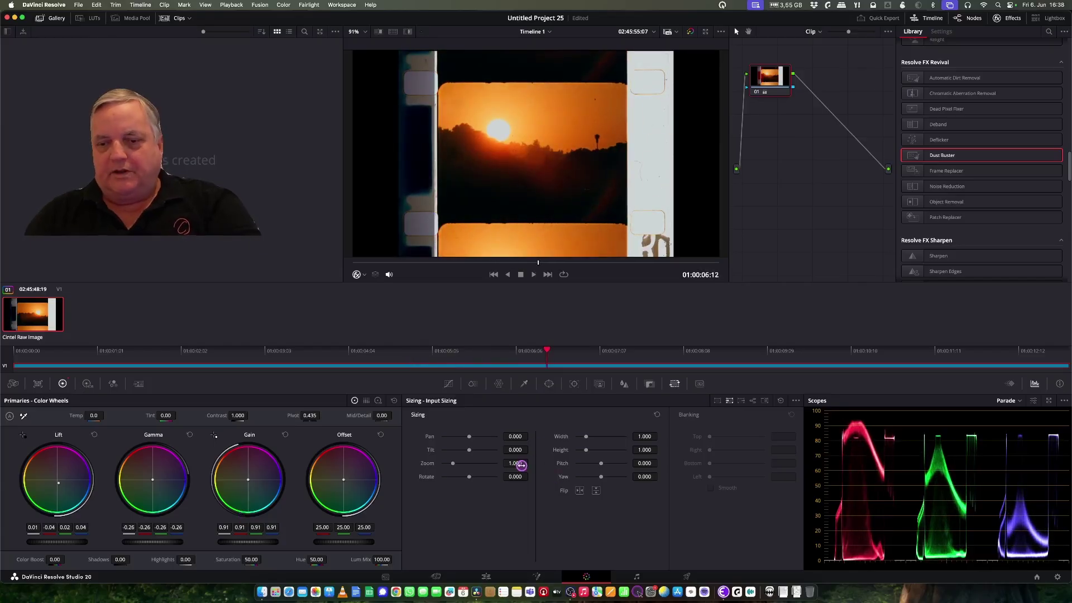
pyautogui.moveTo(515, 463); pyautogui.dragTo(597, 478)
pyautogui.moveTo(515, 436); pyautogui.dragTo(535, 440)
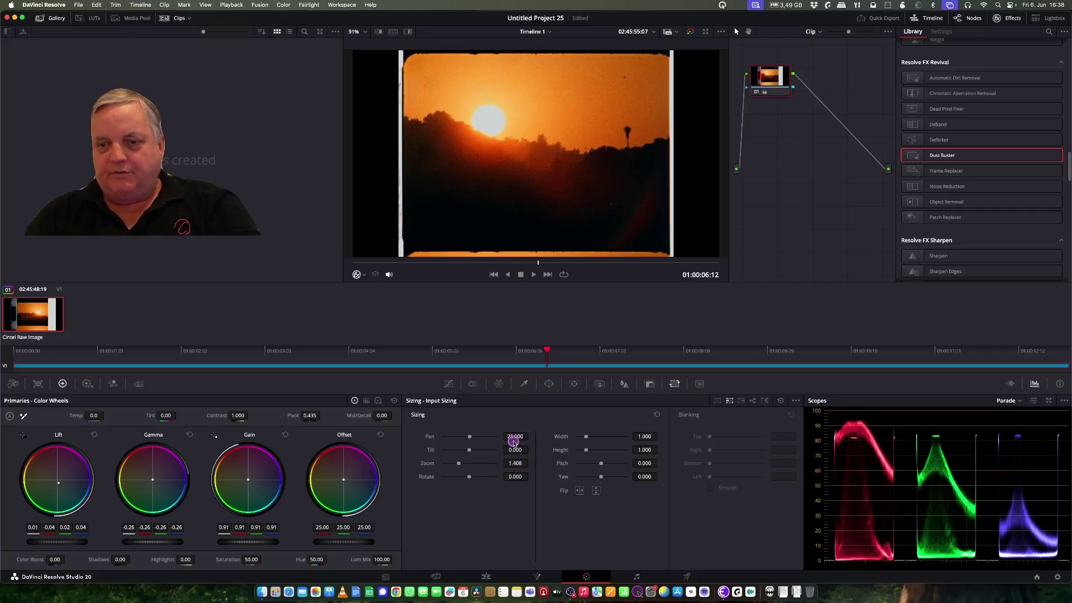
pyautogui.moveTo(517, 449)
pyautogui.mouseDown()
pyautogui.moveTo(532, 467)
pyautogui.moveTo(525, 454)
pyautogui.mouseUp()
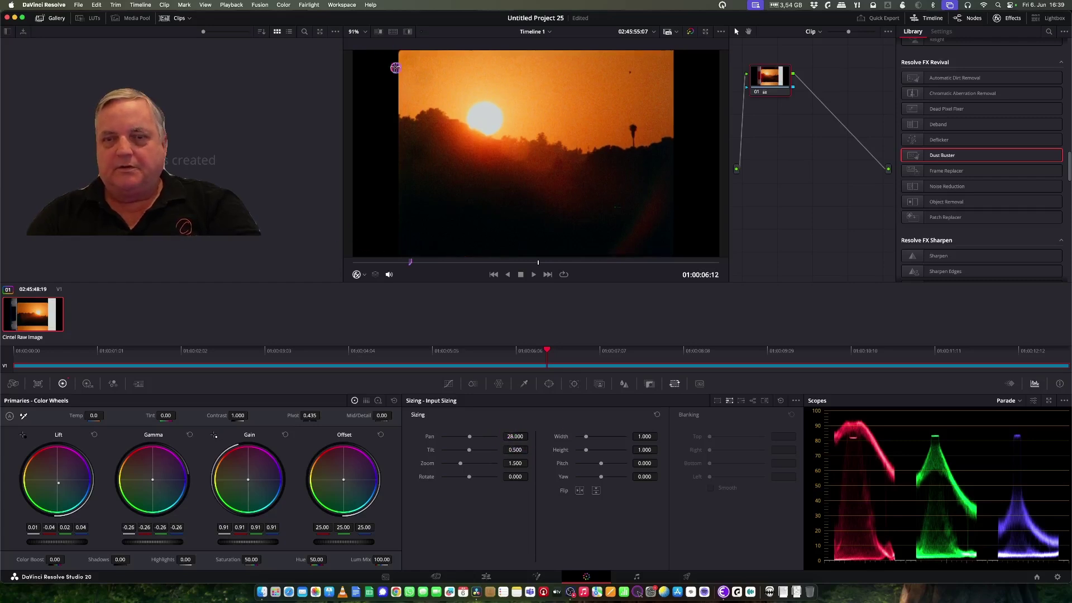
# Step: Fit the image to the viewer and play the reframed clip to check it
pyautogui.click(364, 31)
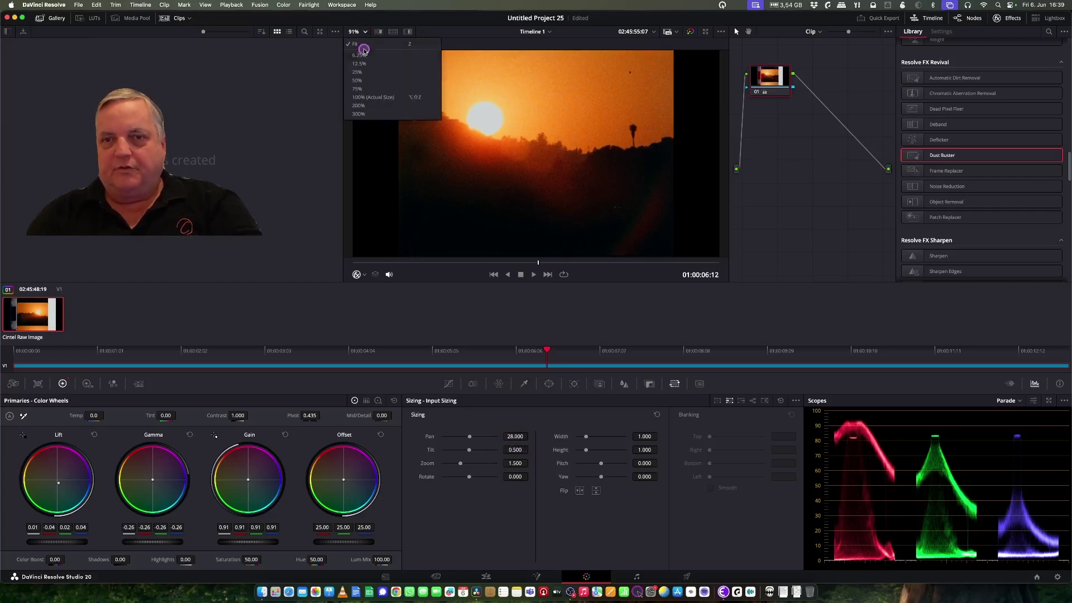
pyautogui.click(363, 44)
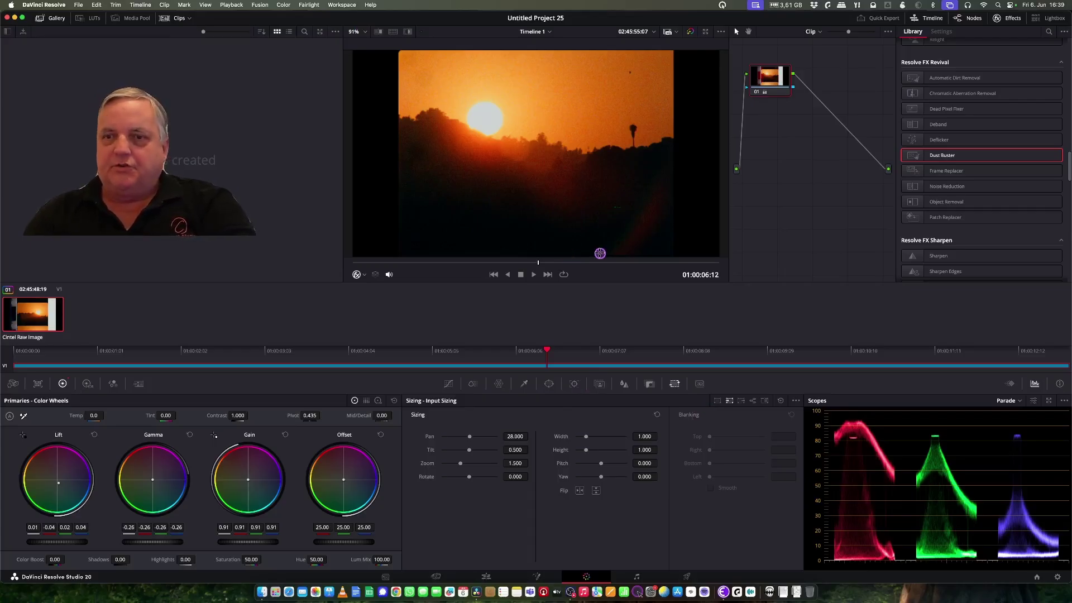
pyautogui.press('space')
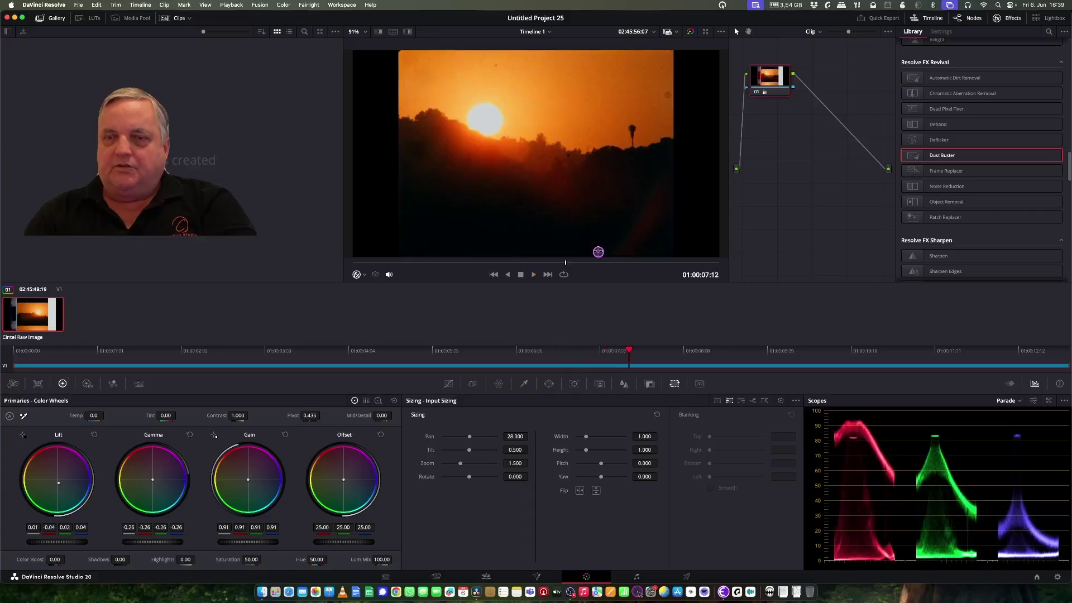
pyautogui.press('j')
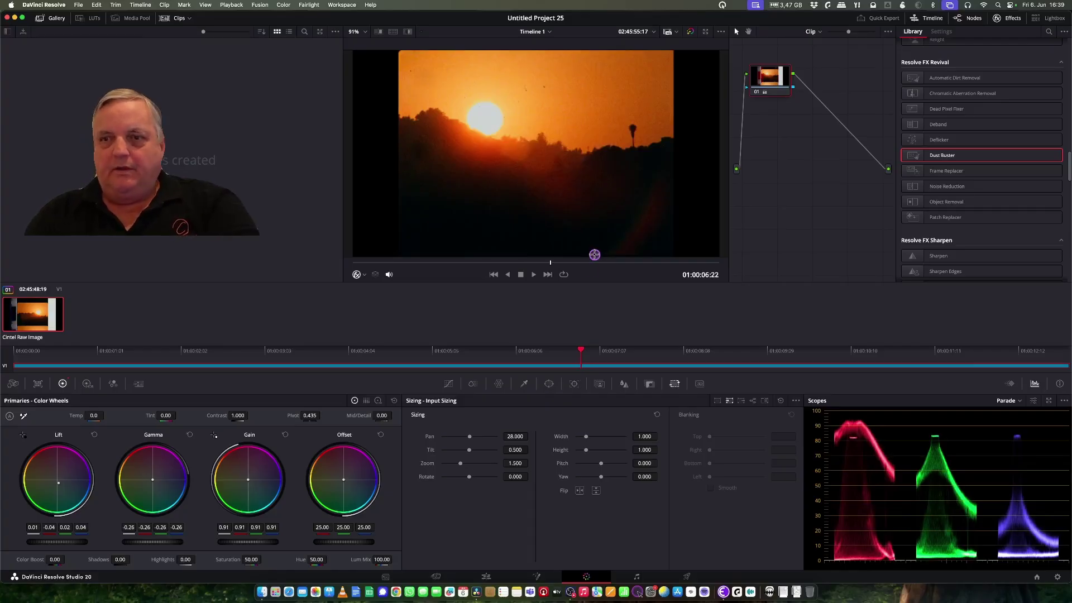
# Step: Add Automatic Dirt Removal as a new node and preview its repair mask during playback
pyautogui.click(945, 82)
pyautogui.moveTo(943, 84); pyautogui.dragTo(831, 110)
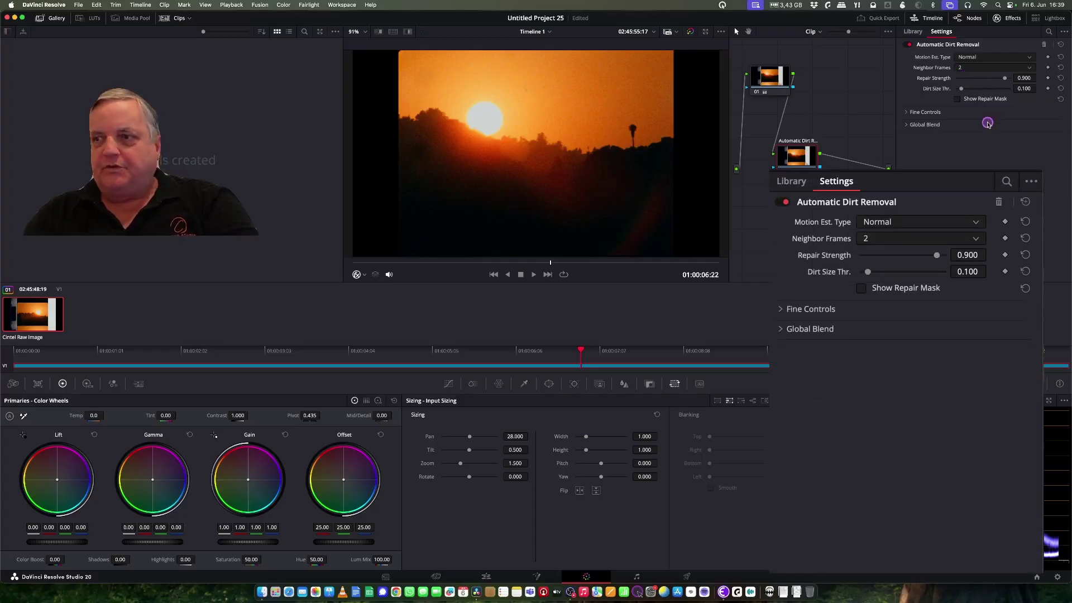
pyautogui.click(960, 100)
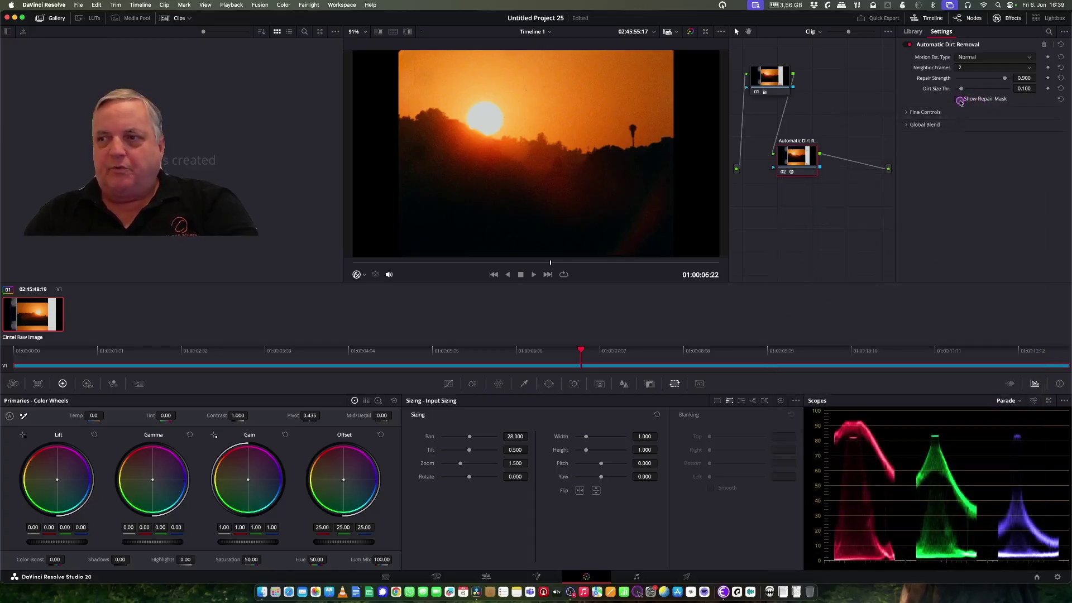
pyautogui.press('space')
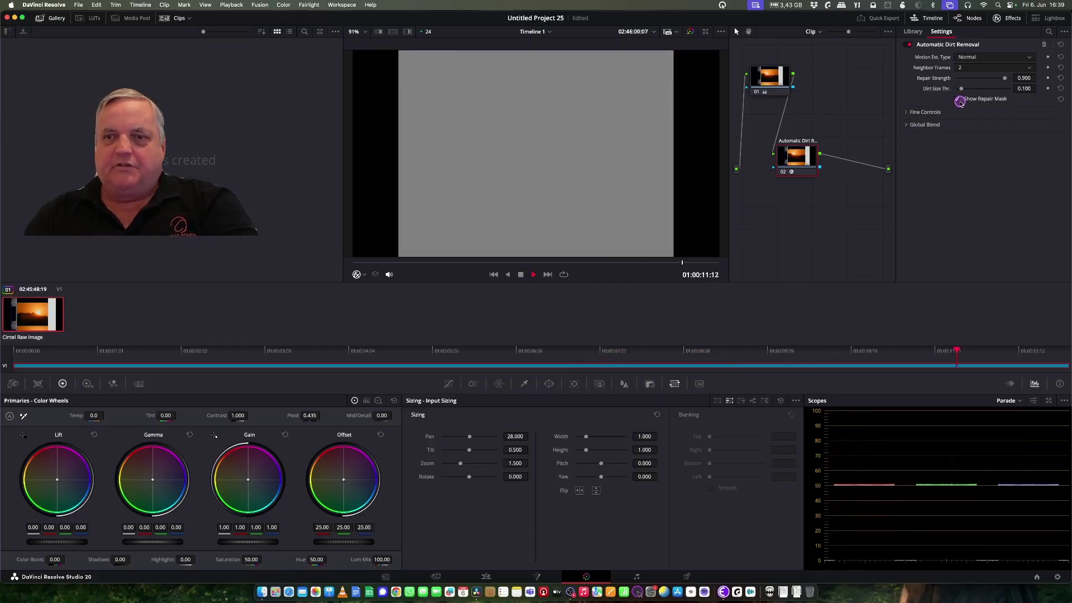
pyautogui.click(959, 101)
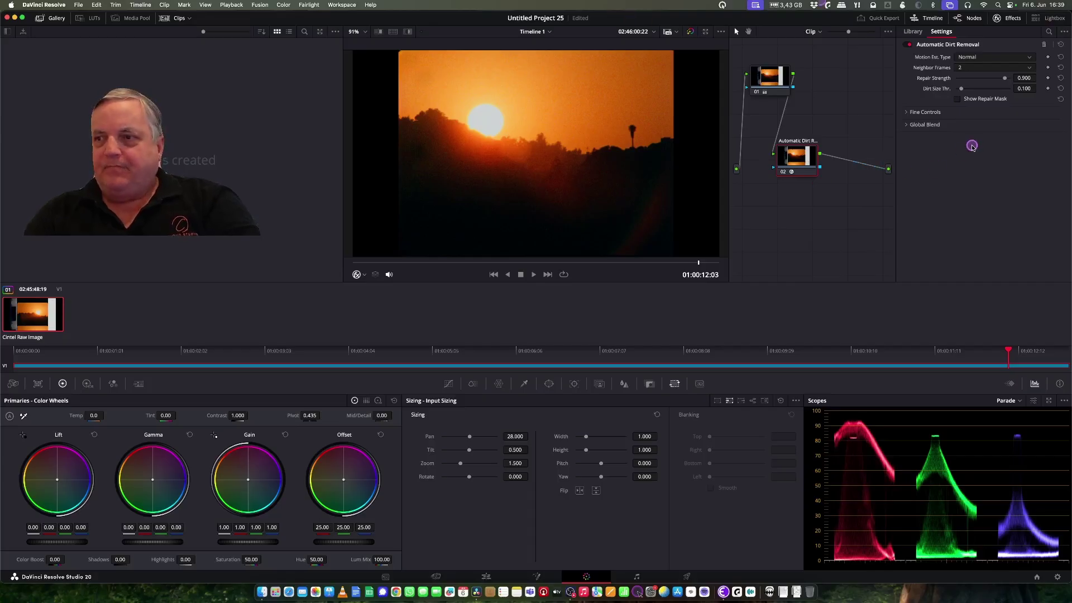
pyautogui.moveTo(802, 162); pyautogui.dragTo(791, 155)
# Step: Review the dirt-cleaned clip, step back to a frame to inspect, and show the effects Library
pyautogui.press('space')
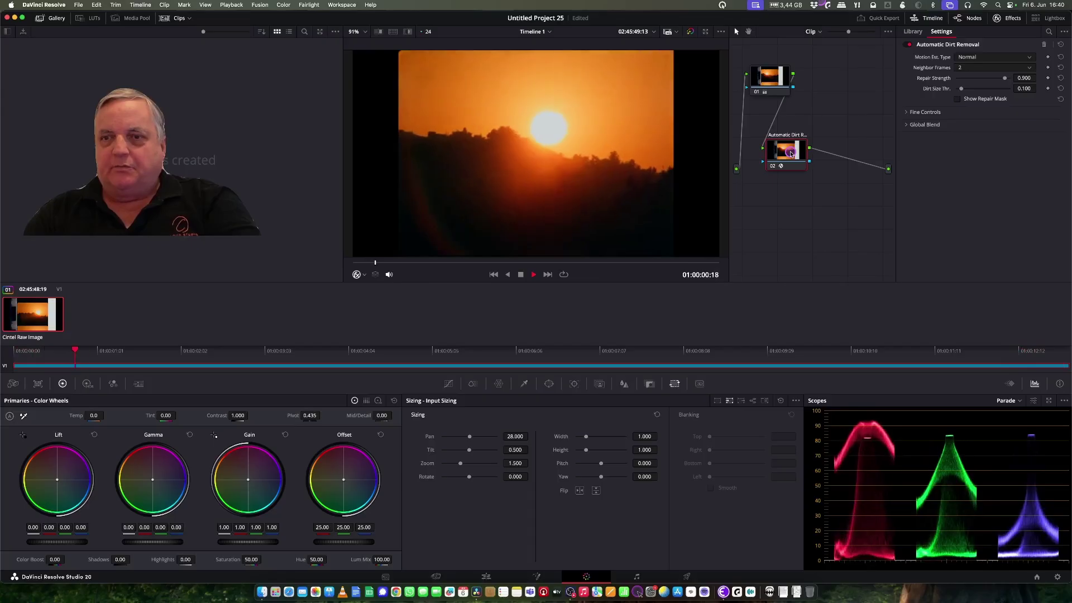
pyautogui.press('space')
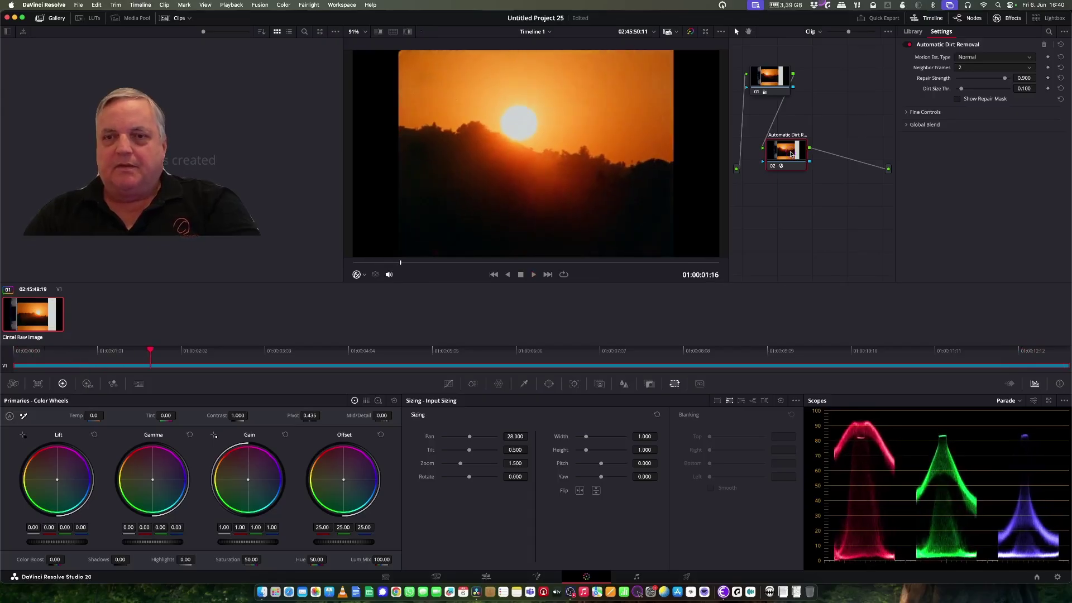
pyautogui.press('space')
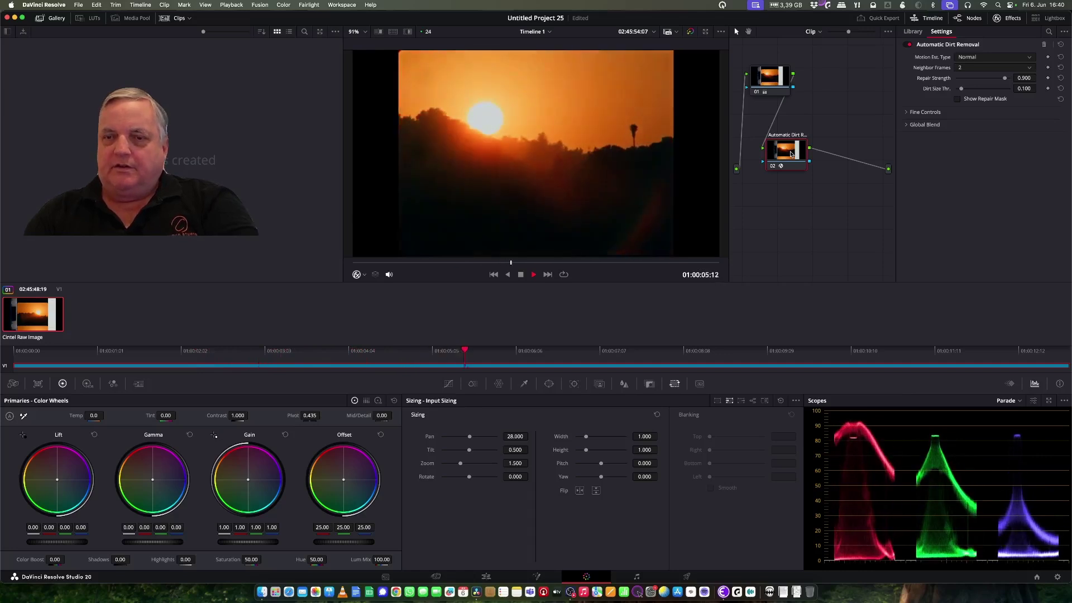
pyautogui.press('space')
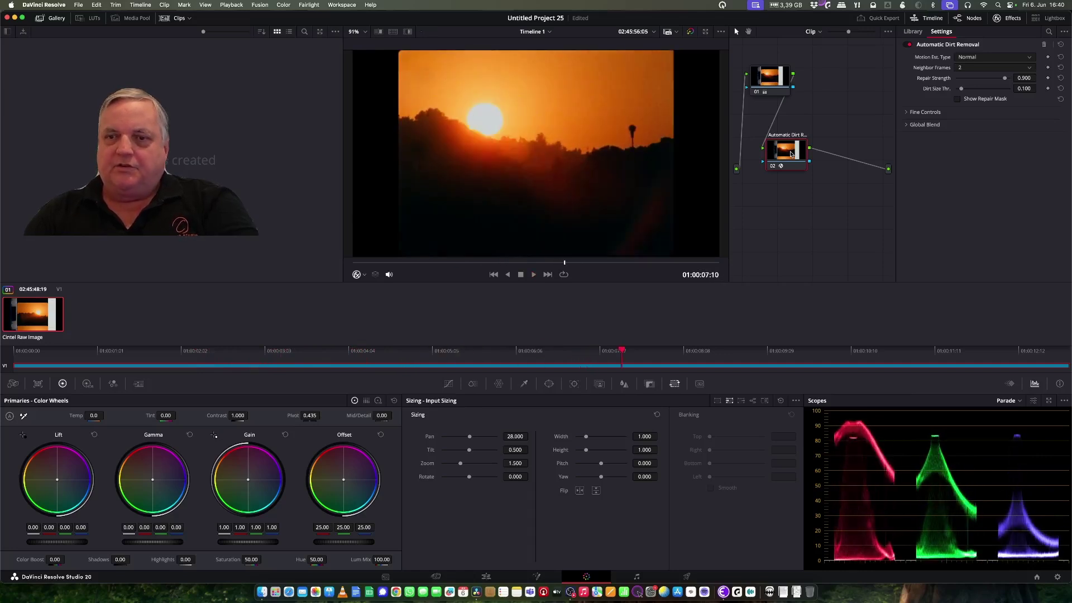
pyautogui.press('Left')
pyautogui.press('Left')
pyautogui.press('Left')
pyautogui.press('Left')
pyautogui.press('Left')
pyautogui.press('Left')
pyautogui.press('Left')
pyautogui.press('Left')
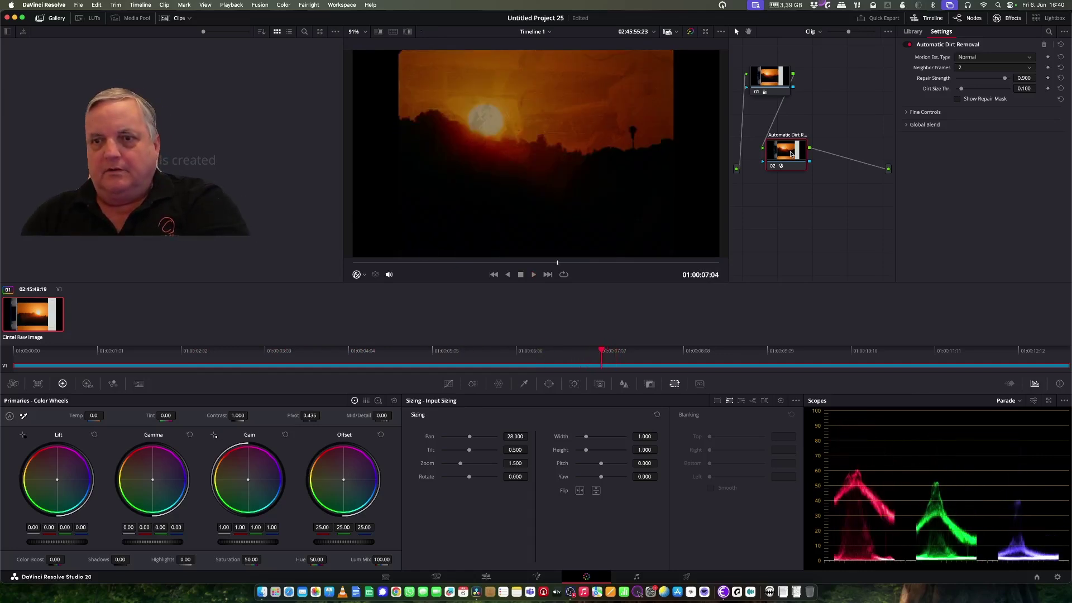
pyautogui.press('Left')
pyautogui.press('Left')
pyautogui.press('Left')
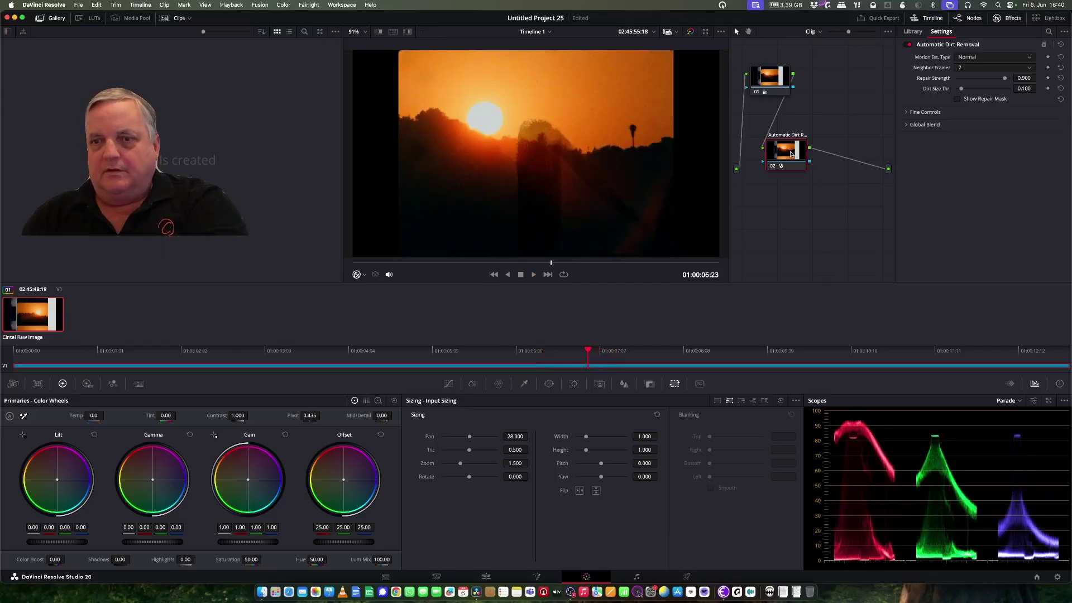
pyautogui.press('Left')
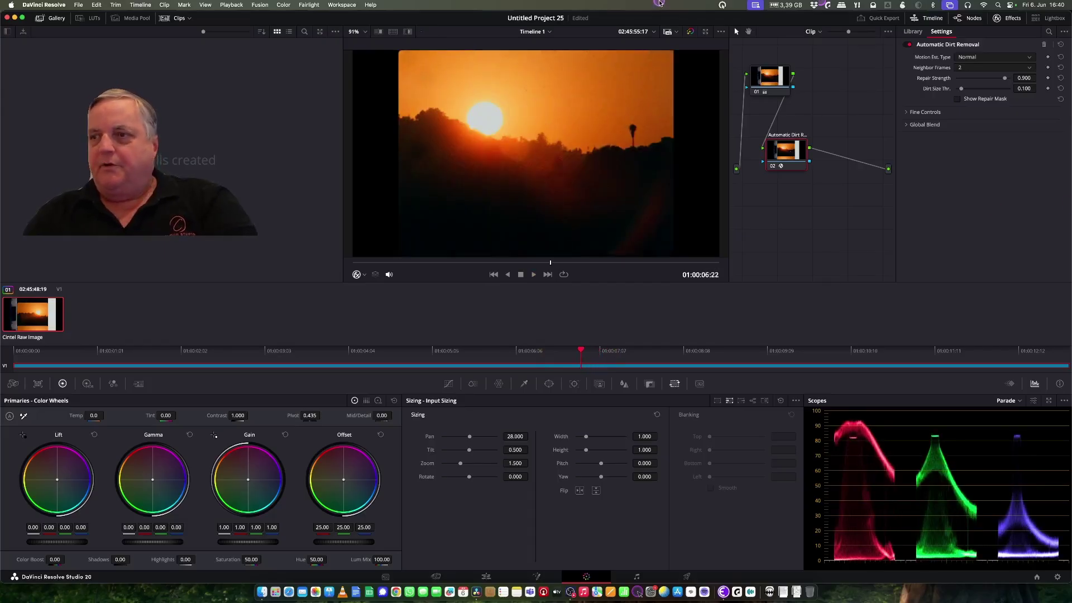
pyautogui.click(904, 32)
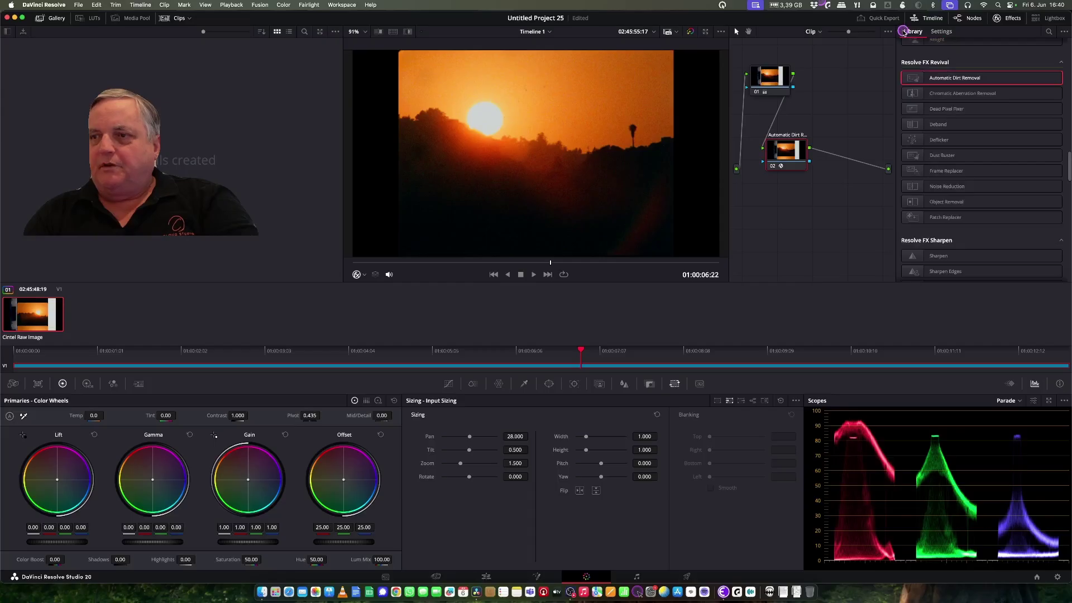
# Step: Add Frame Replacer after node 02 and mark the current frame, trying From Next and From Previous
pyautogui.click(941, 175)
pyautogui.moveTo(941, 175); pyautogui.dragTo(783, 225)
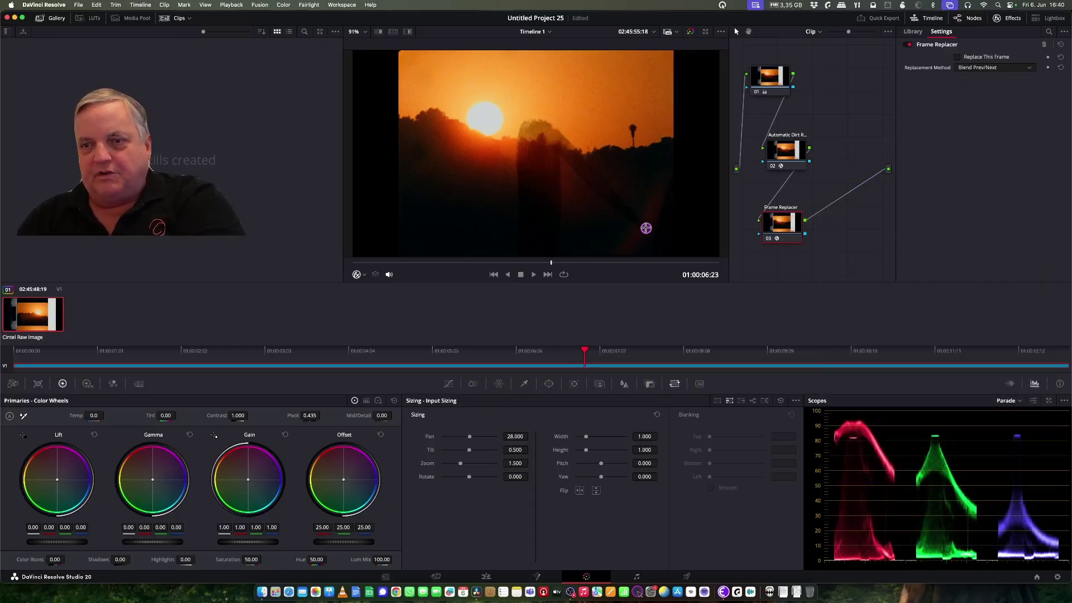
pyautogui.click(956, 58)
pyautogui.click(973, 67)
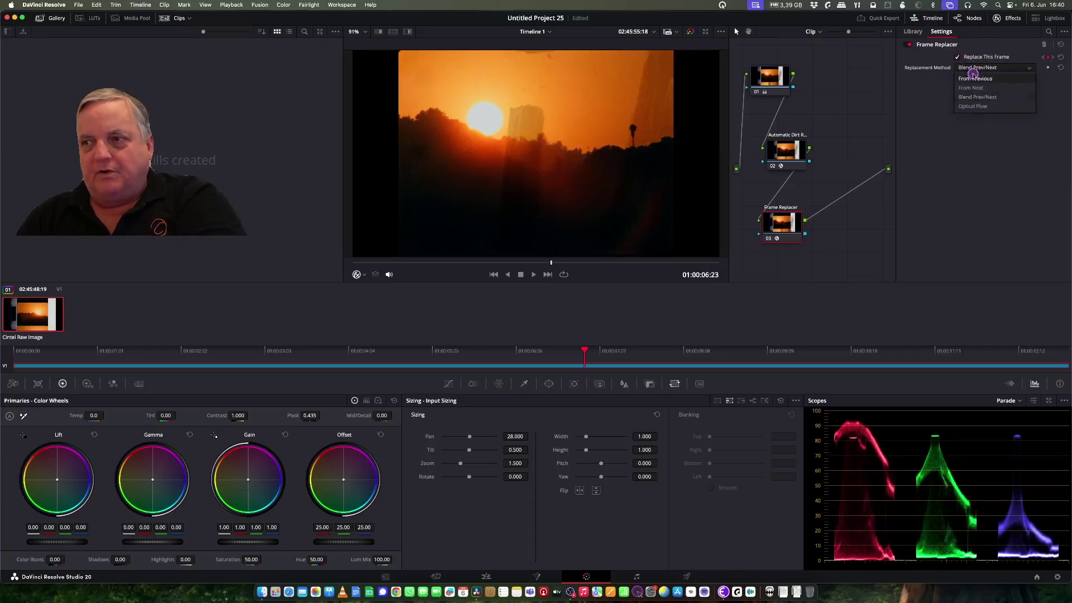
pyautogui.click(981, 87)
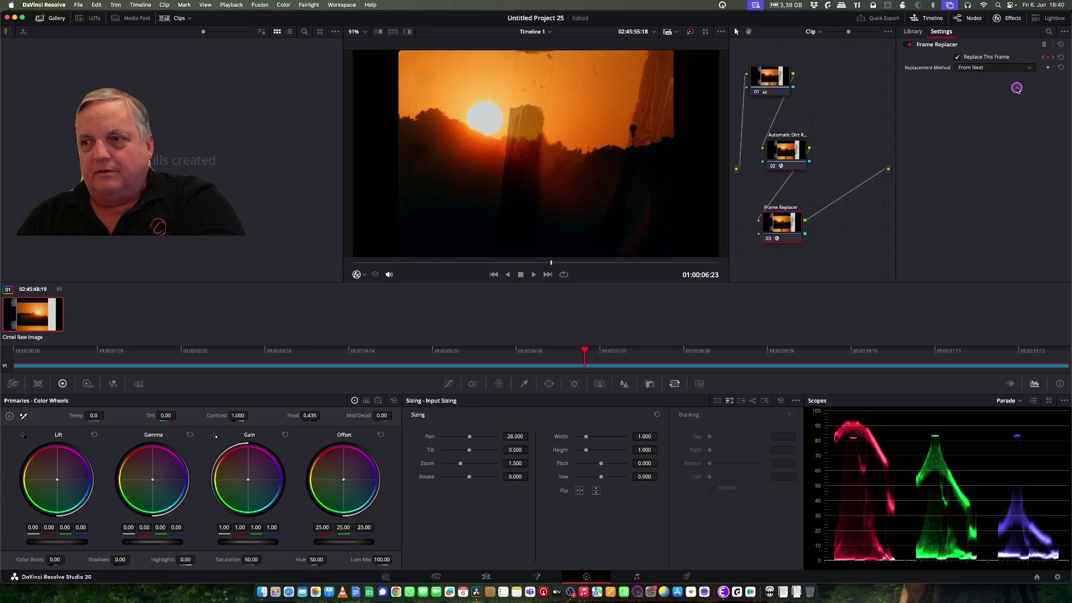
pyautogui.click(982, 68)
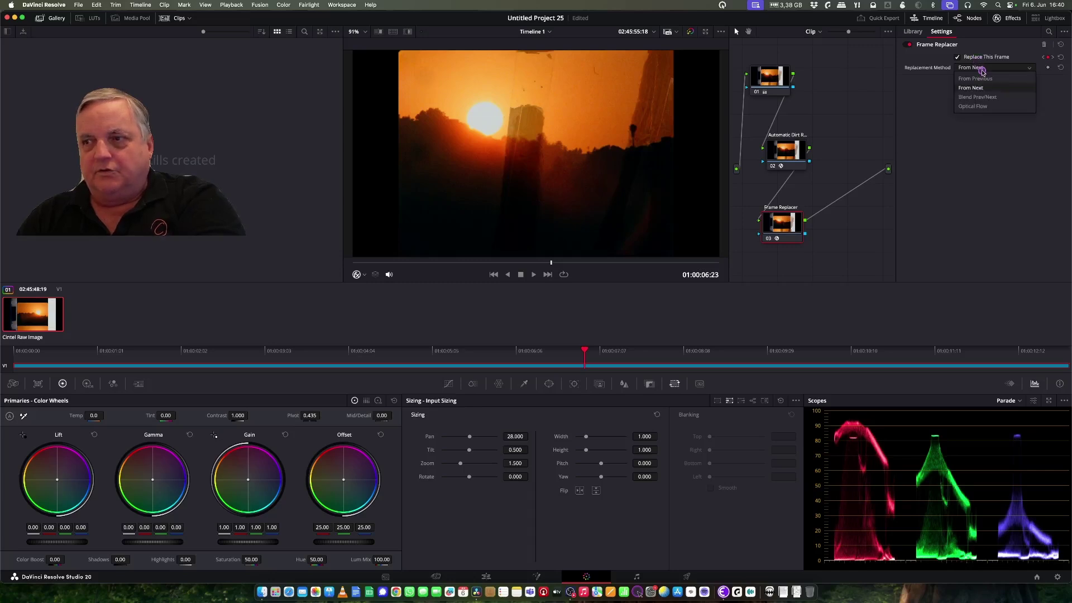
pyautogui.click(988, 82)
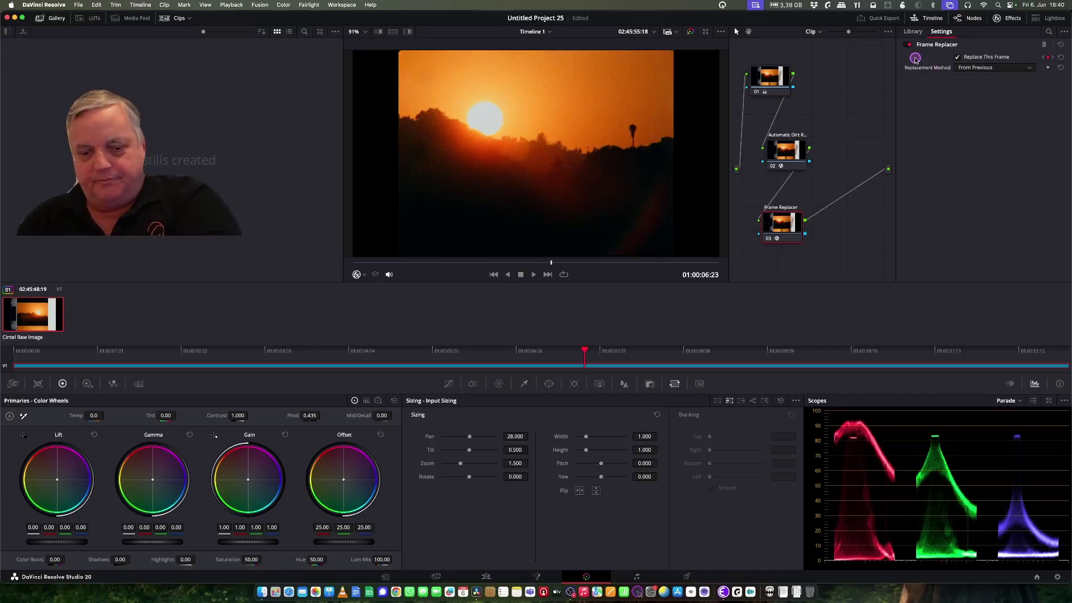
# Step: Step forward marking dirty frames for replacement, with Replacement Method set to From Next
pyautogui.press('Right')
pyautogui.click(959, 57)
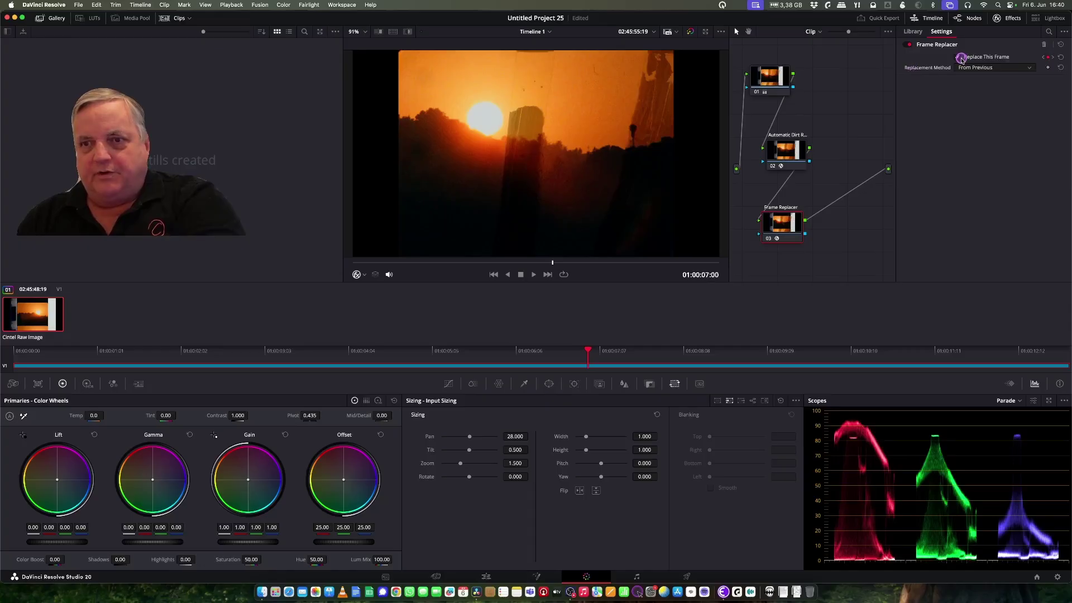
pyautogui.press('Right')
pyautogui.click(960, 58)
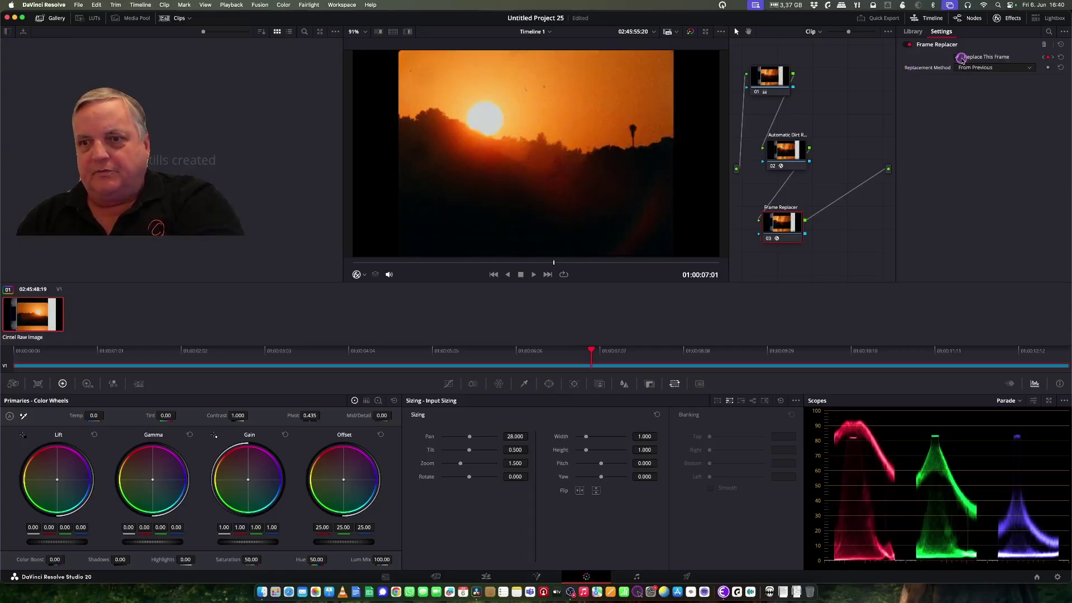
pyautogui.press('Right')
pyautogui.press('Right')
pyautogui.press('Right')
pyautogui.press('Right')
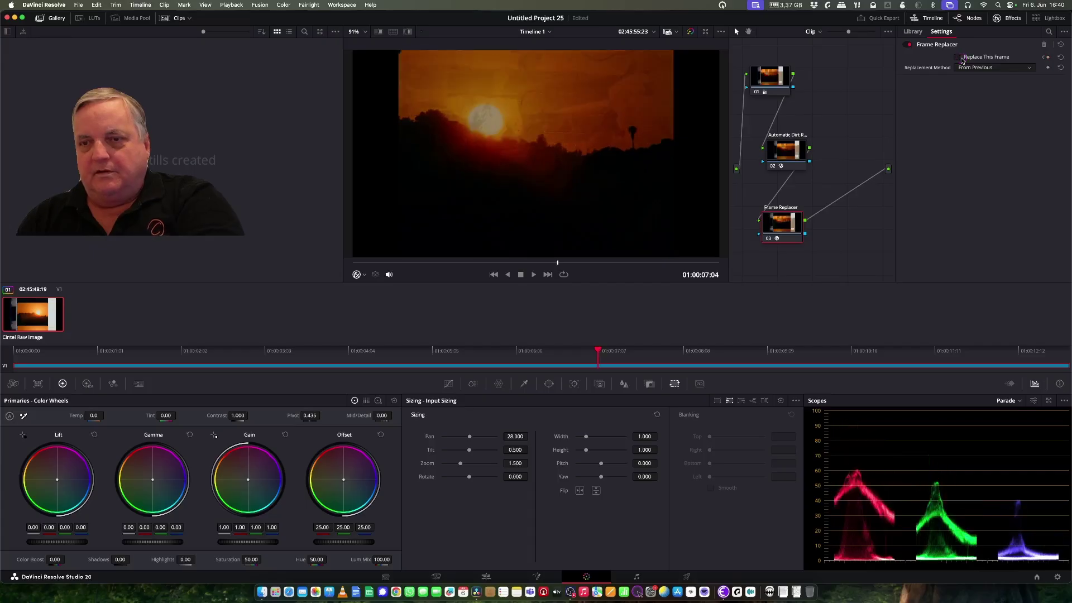
pyautogui.press('Right')
pyautogui.press('Right')
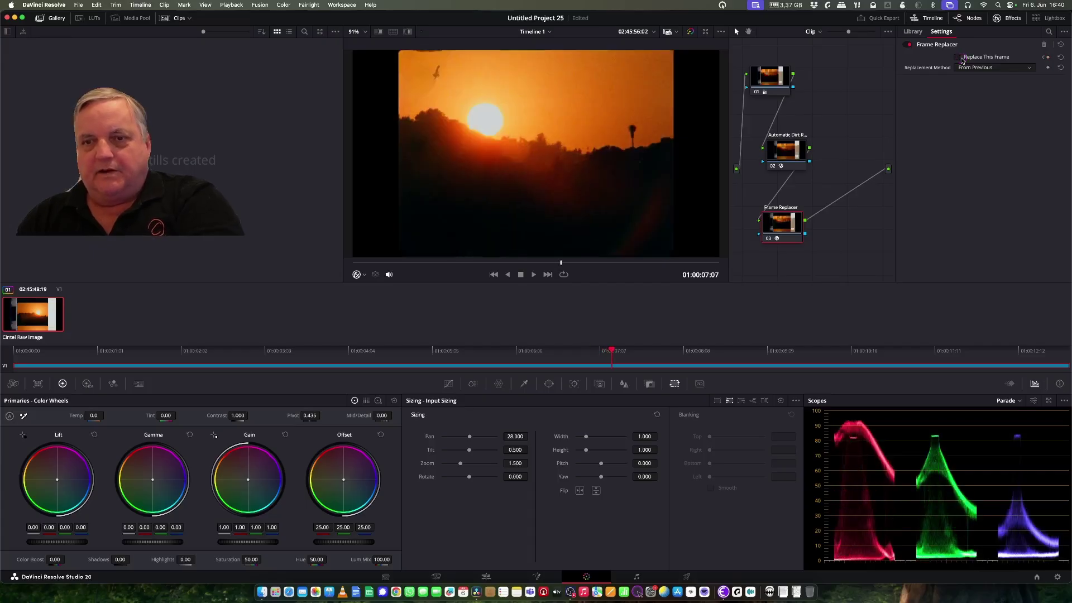
pyautogui.press('Right')
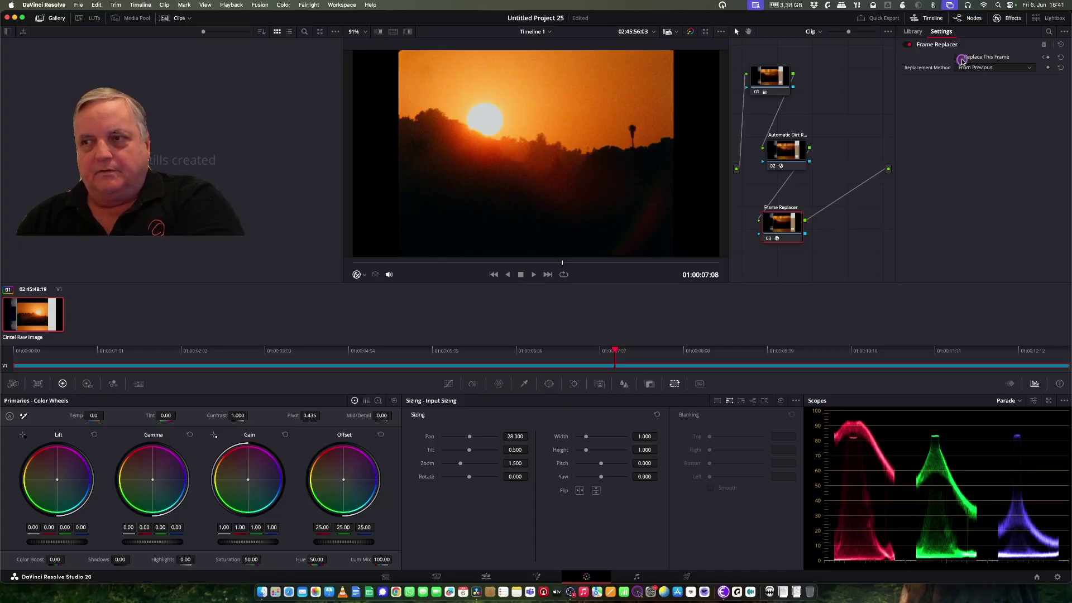
pyautogui.click(969, 67)
pyautogui.click(977, 88)
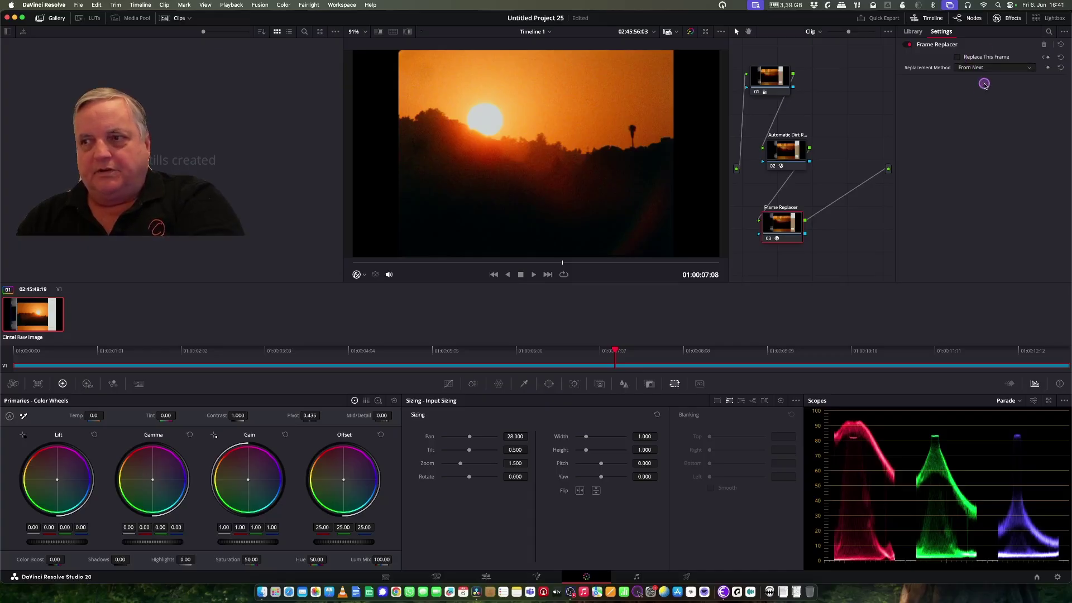
pyautogui.click(958, 57)
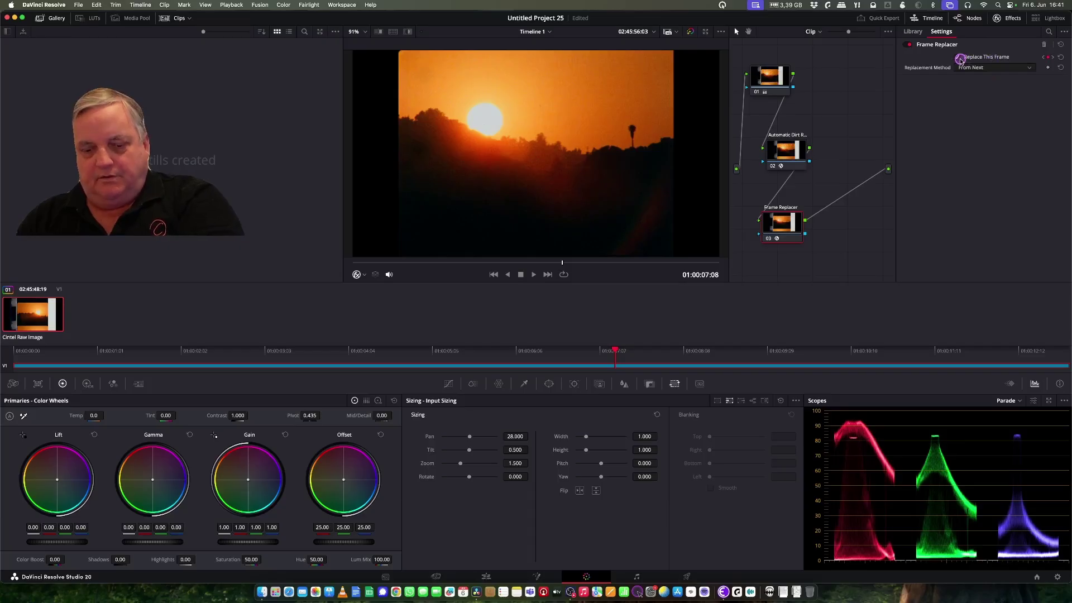
# Step: Step back to replace the remaining blemished frames, then play the cleaned clip
pyautogui.press('Left')
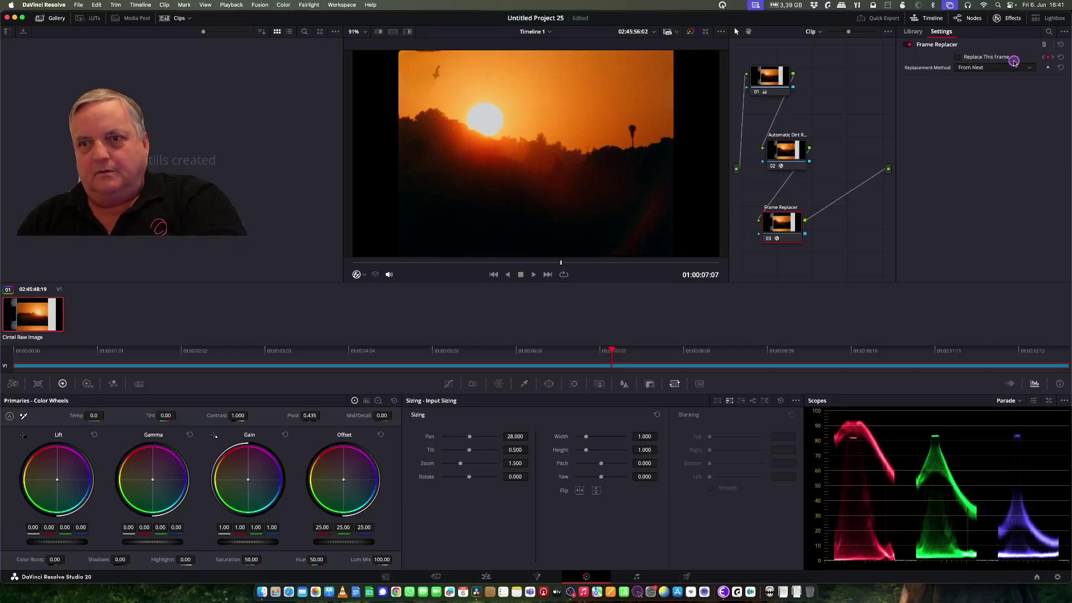
pyautogui.press('Left')
pyautogui.click(961, 58)
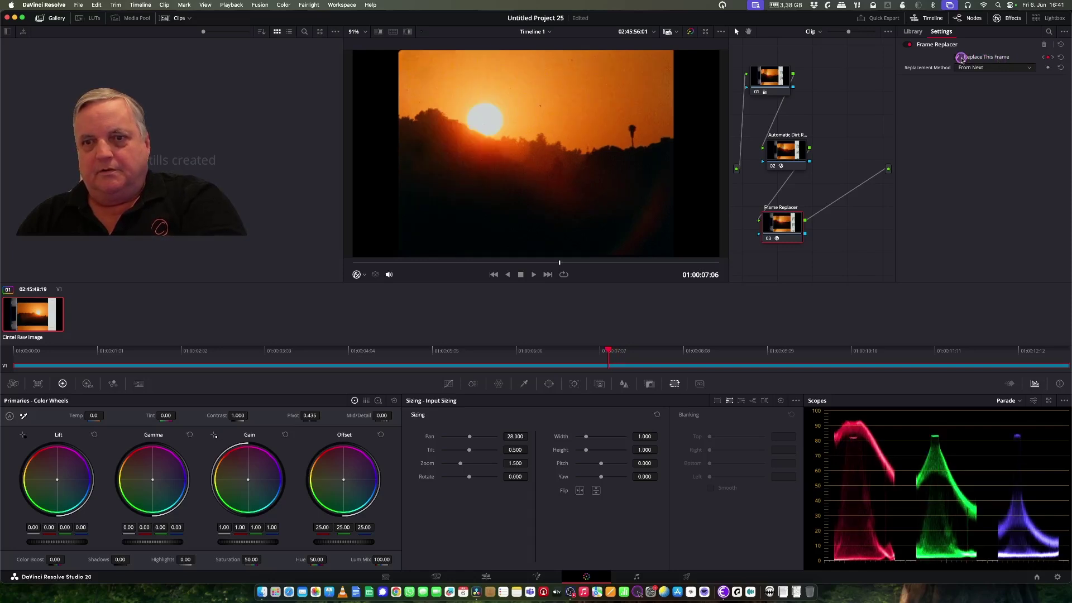
pyautogui.press('Left')
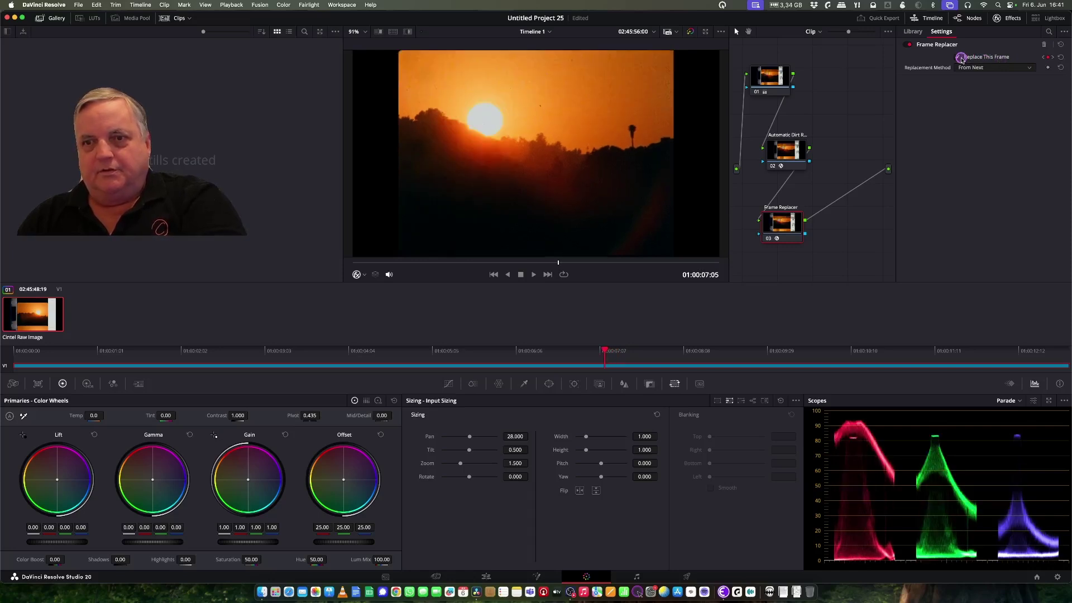
pyautogui.press('Left')
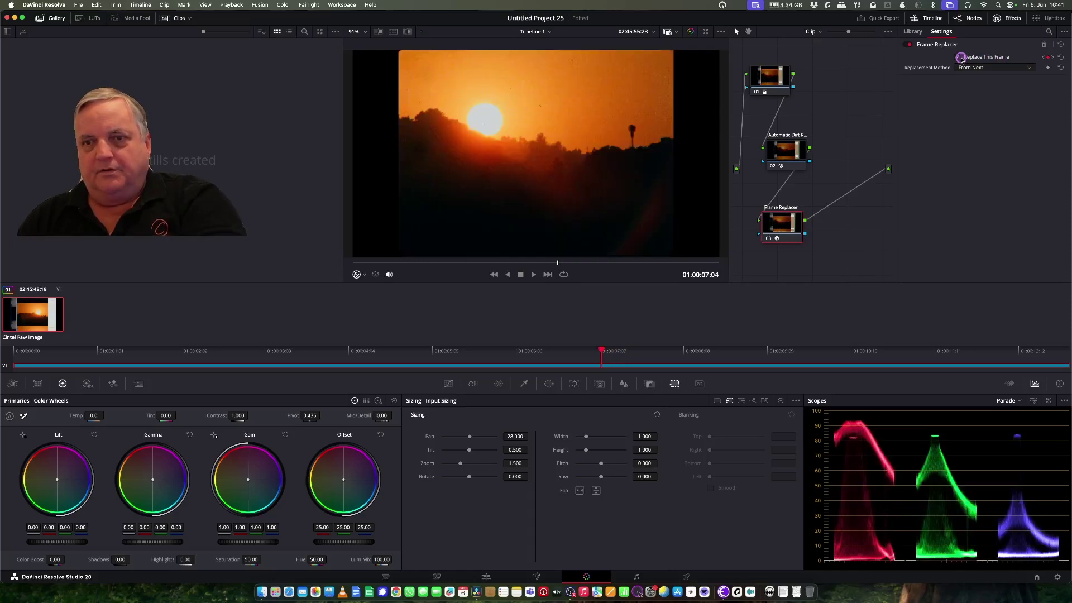
pyautogui.press('Left')
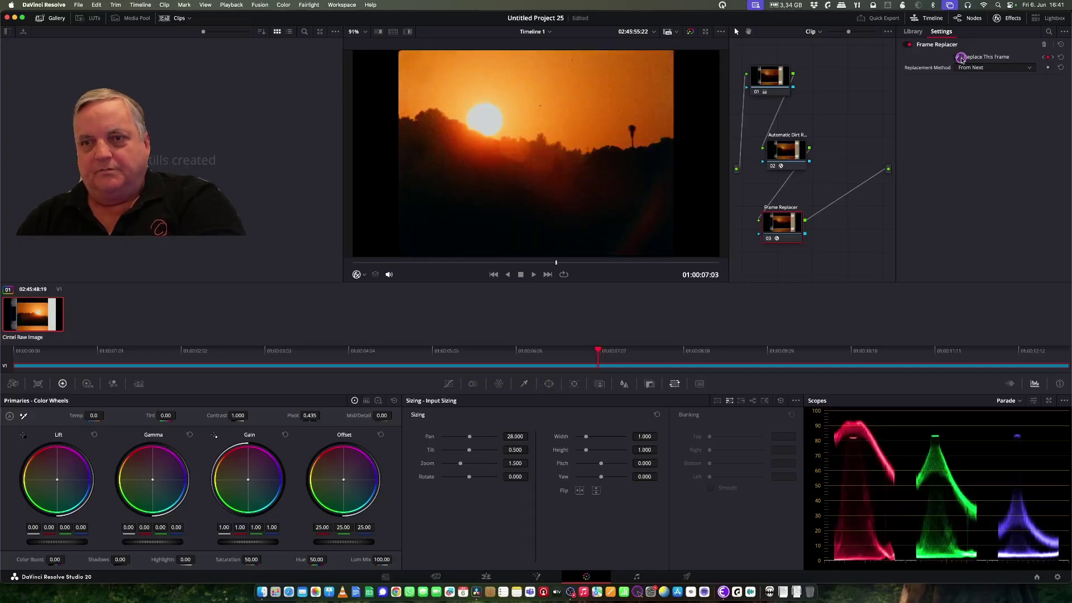
pyautogui.press('Left')
pyautogui.click(960, 57)
pyautogui.press('Right')
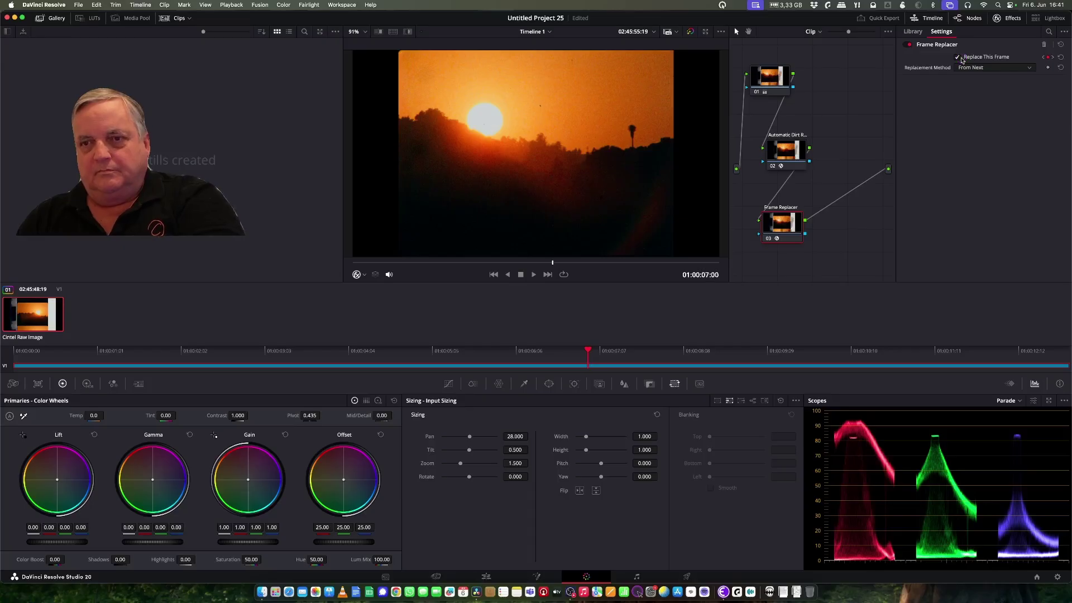
pyautogui.press('space')
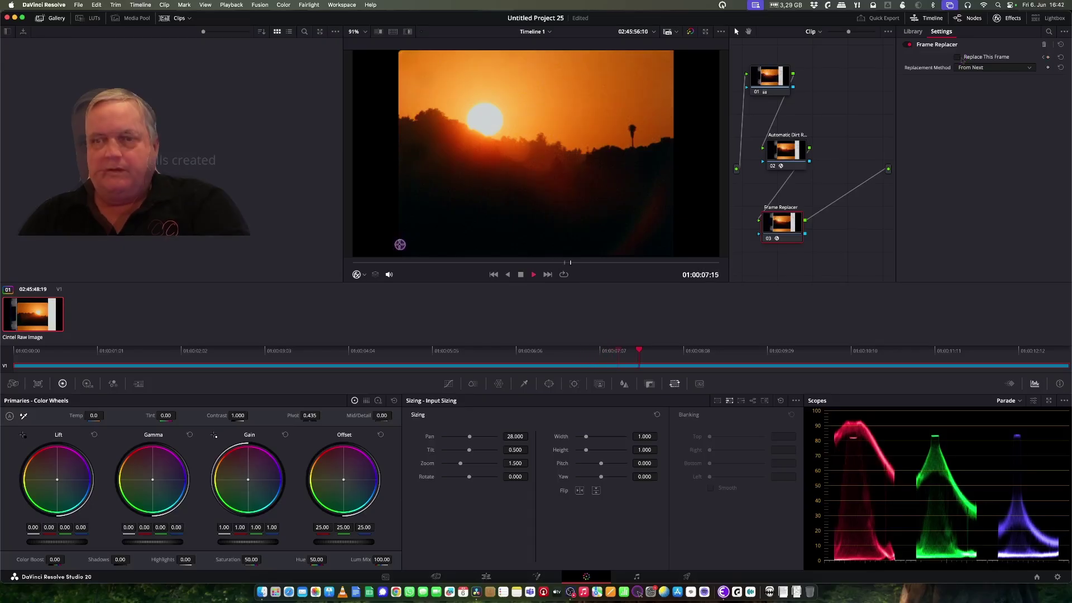